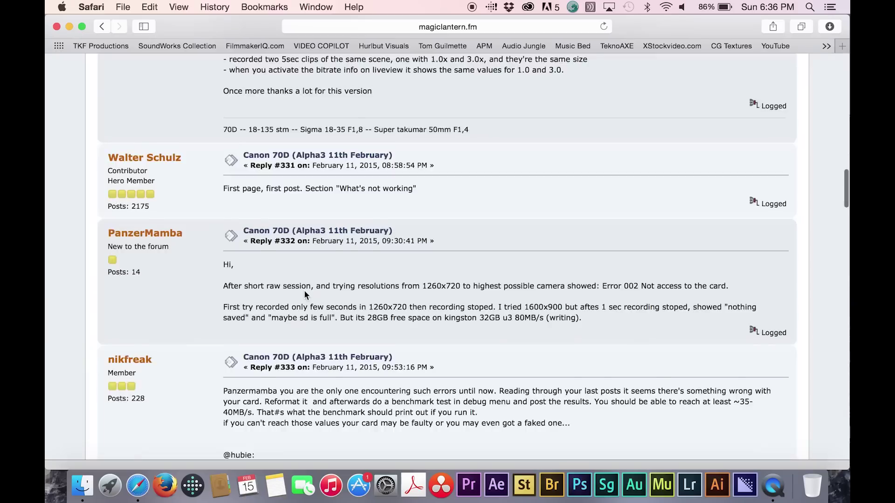
scroll(305, 292, "down", 5)
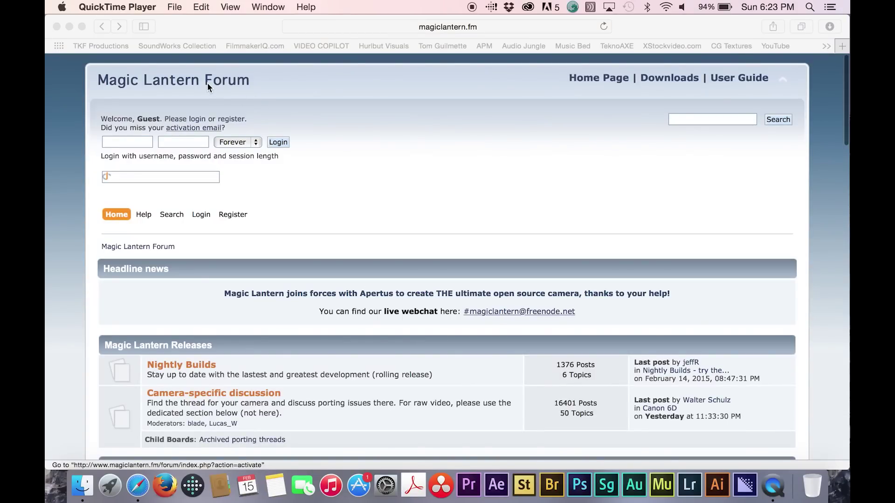
Step: Bring the Magic Lantern forum window forward and reset its page zoom to normal size
left_click(270, 85)
key("super+plus")
key("super+plus")
key("super+plus")
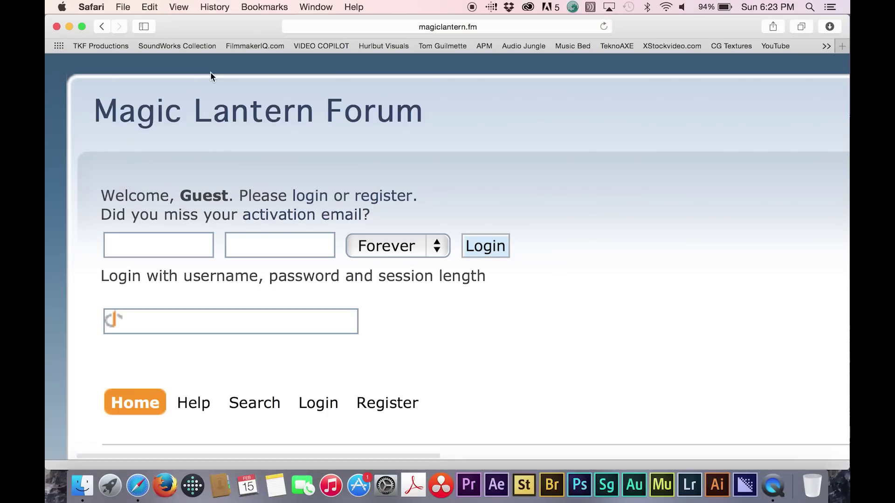
key("super+0")
scroll(235, 166, "down", 10)
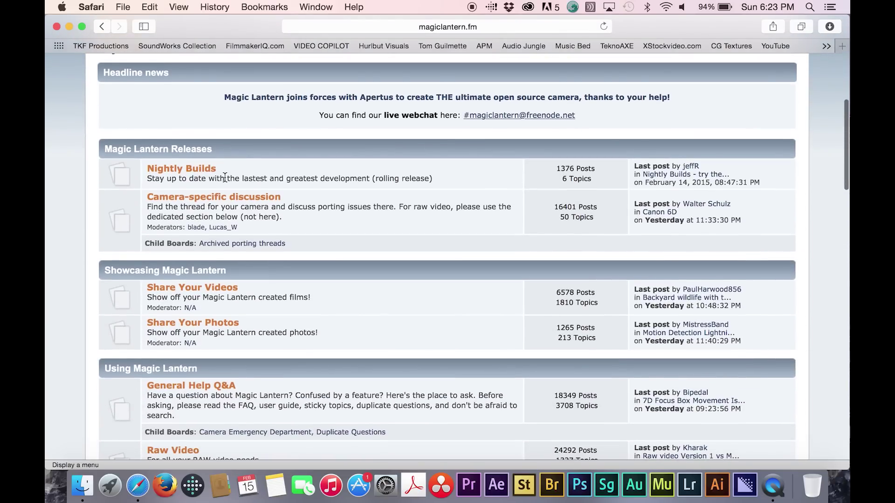
scroll(225, 177, "up", 5)
scroll(224, 177, "left", 3)
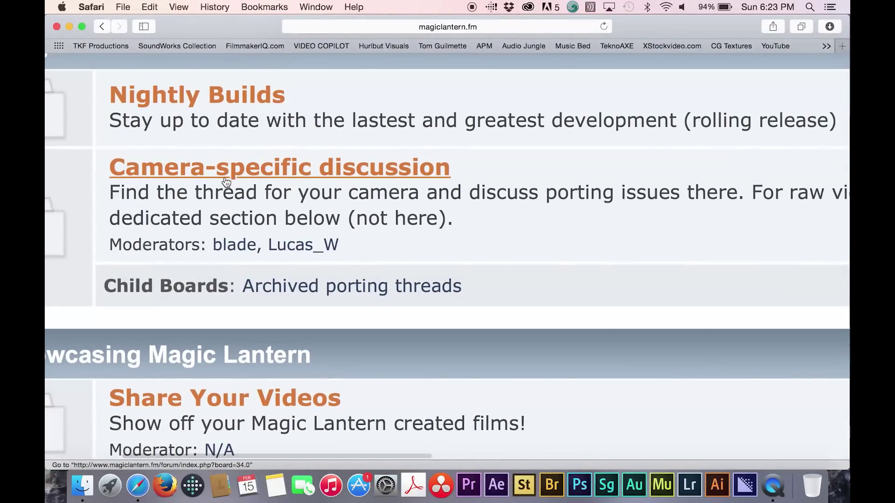
Step: Open the Camera-specific discussion board and follow the 70D Download Alpha3 release link
left_click(226, 181)
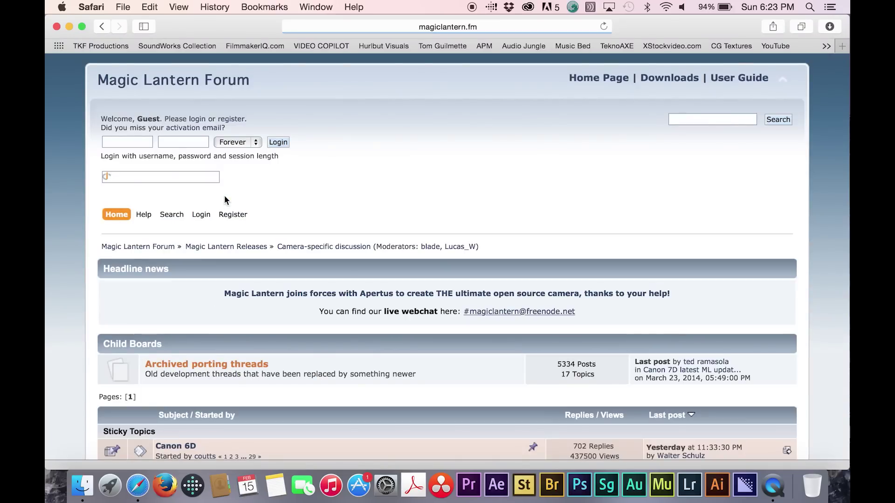
scroll(434, 195, "down", 5)
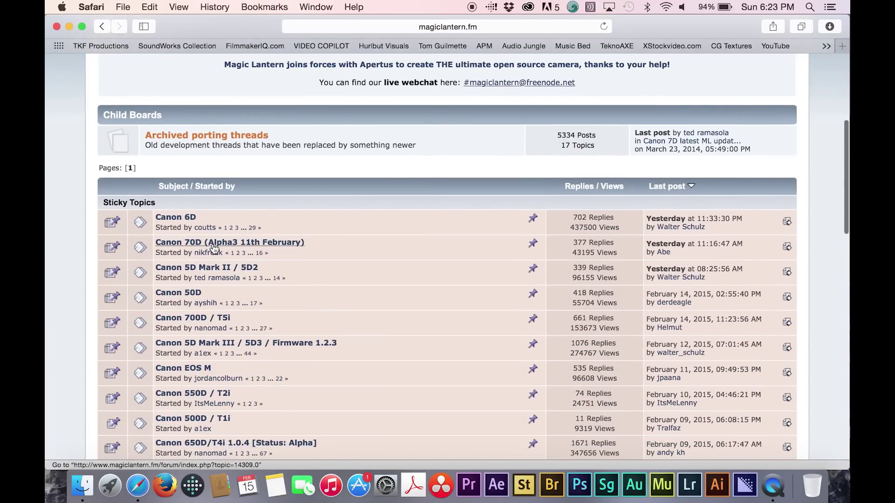
scroll(214, 248, "up", 5)
scroll(152, 166, "down", 2)
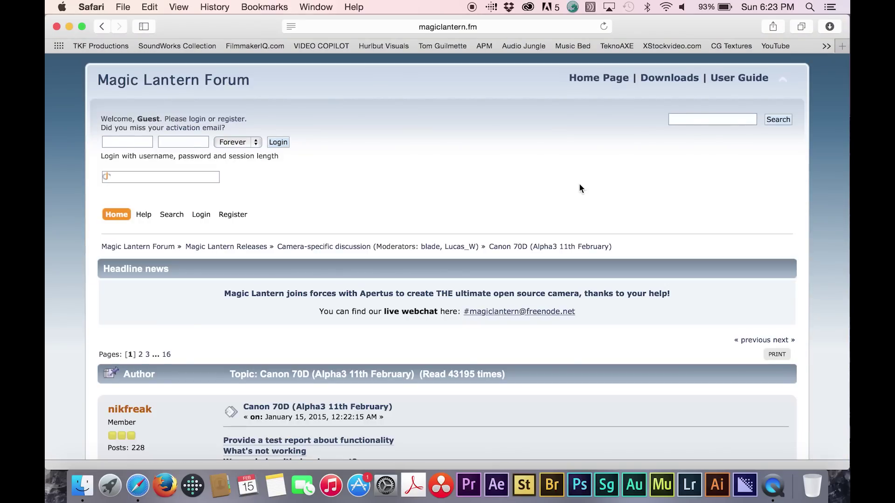
scroll(580, 187, "down", 7)
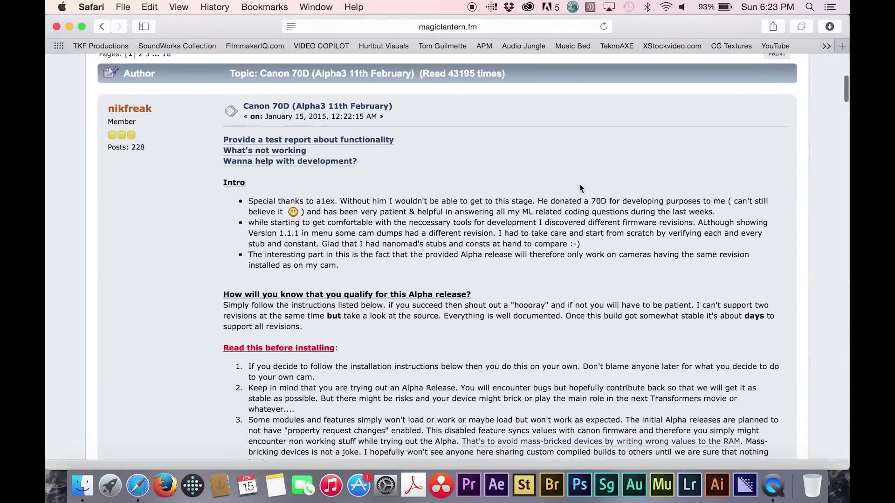
scroll(579, 186, "down", 5)
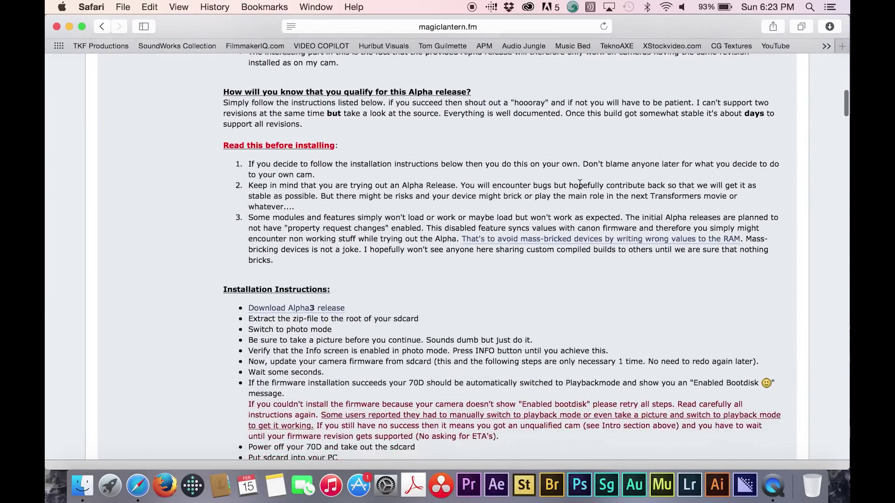
scroll(579, 183, "down", 3)
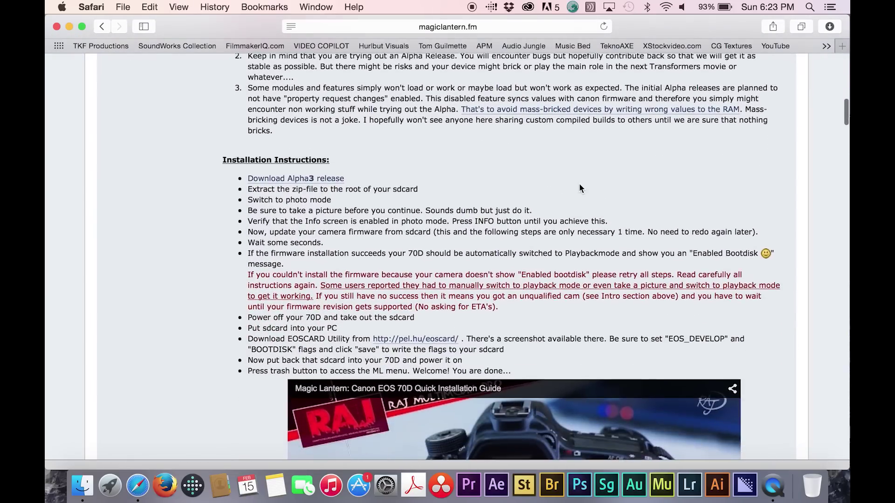
scroll(289, 124, "up", 5)
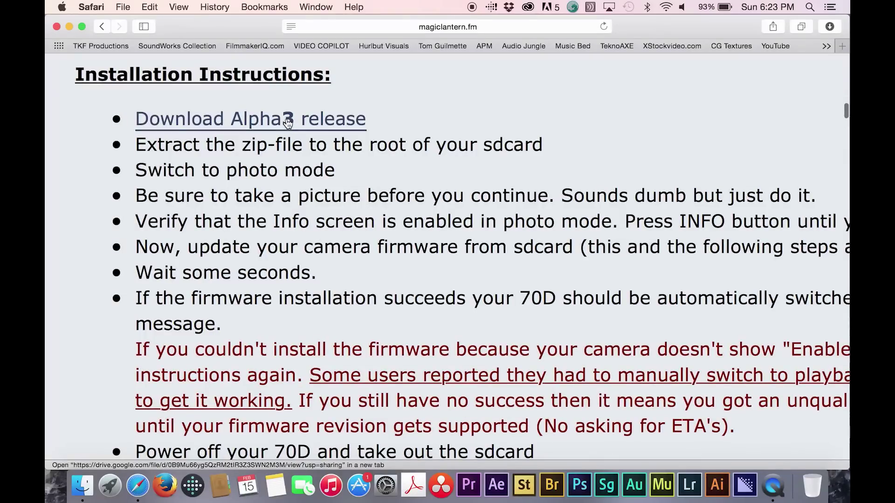
left_click(287, 122)
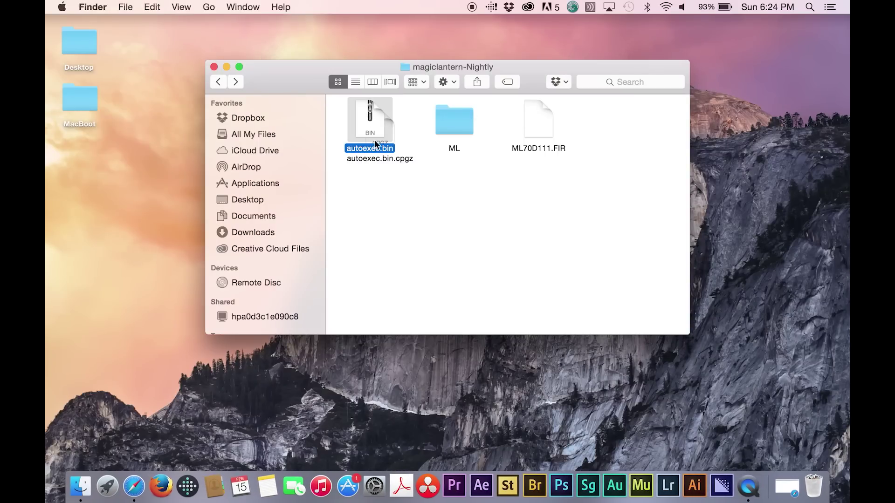
Step: Move autoexec.bin.cpgz aside in magiclantern-Nightly and show the CANON card's contents
left_click_drag(383, 155, 625, 151)
left_click(488, 179)
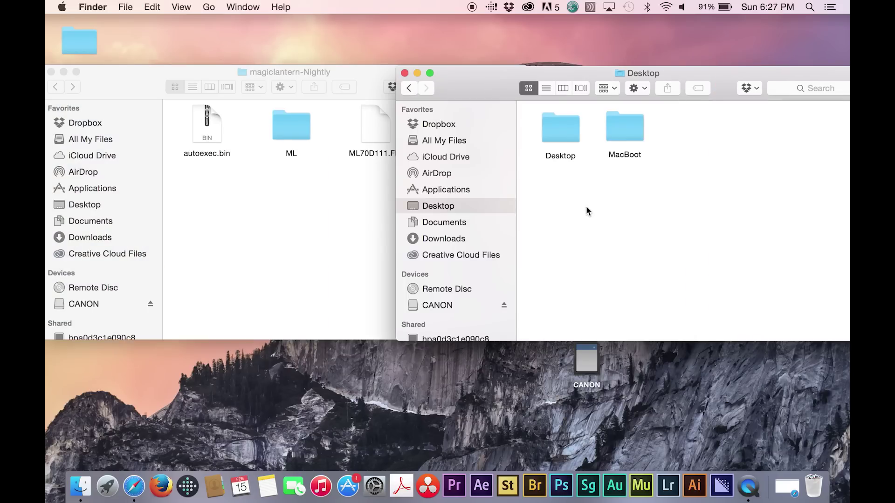
left_click(451, 307)
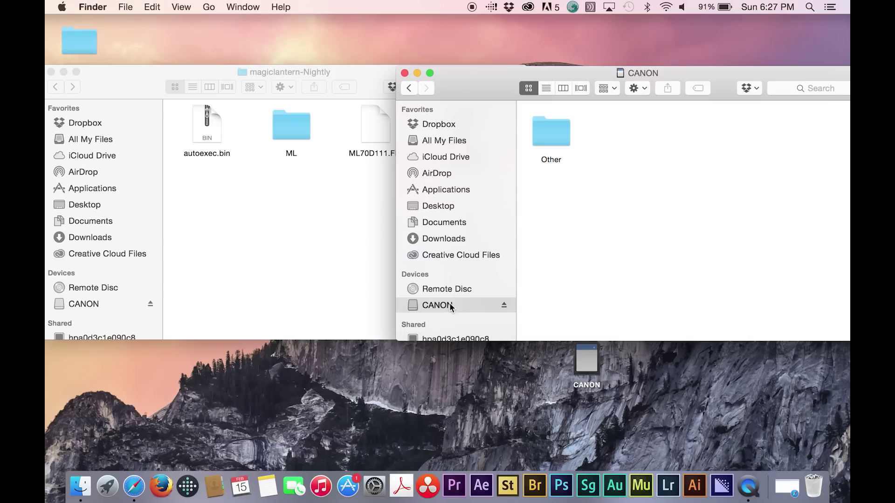
Step: Select the four Magic Lantern files and drag them into the CANON card window
left_click(252, 285)
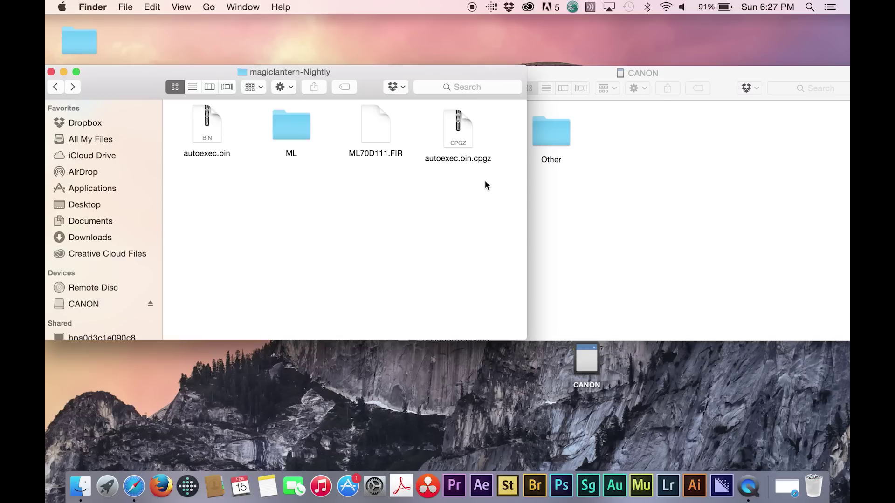
left_click_drag(485, 181, 194, 120)
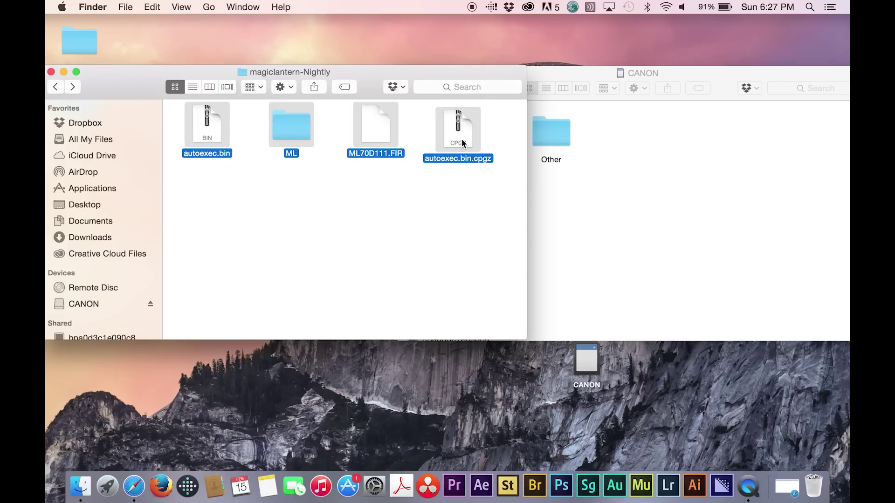
left_click_drag(479, 142, 804, 200)
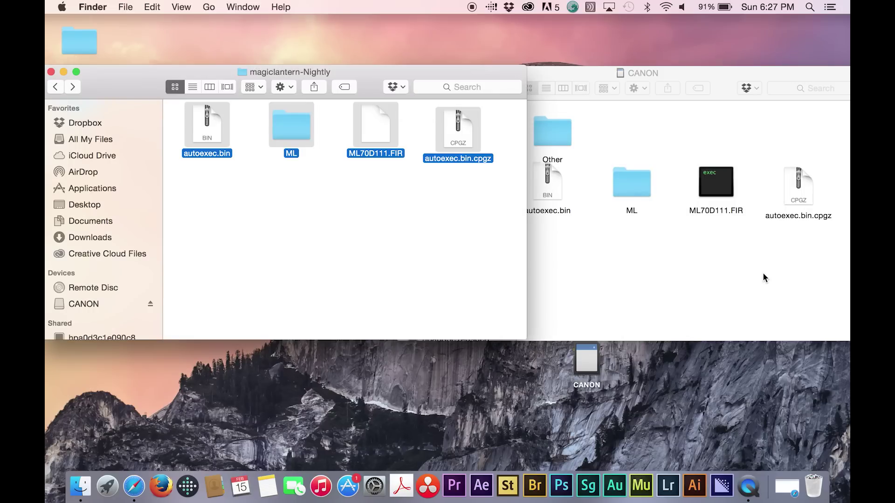
left_click(763, 274)
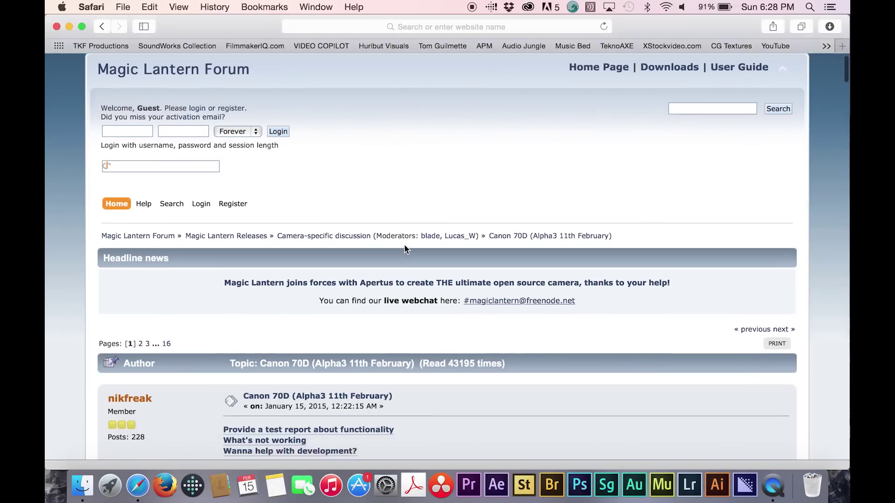
scroll(404, 244, "down", 15)
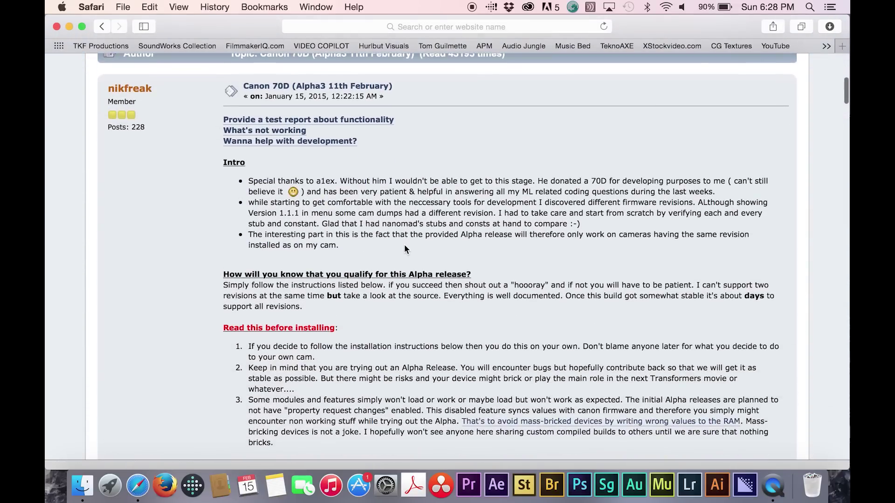
scroll(405, 249, "down", 3)
scroll(101, 340, "up", 3)
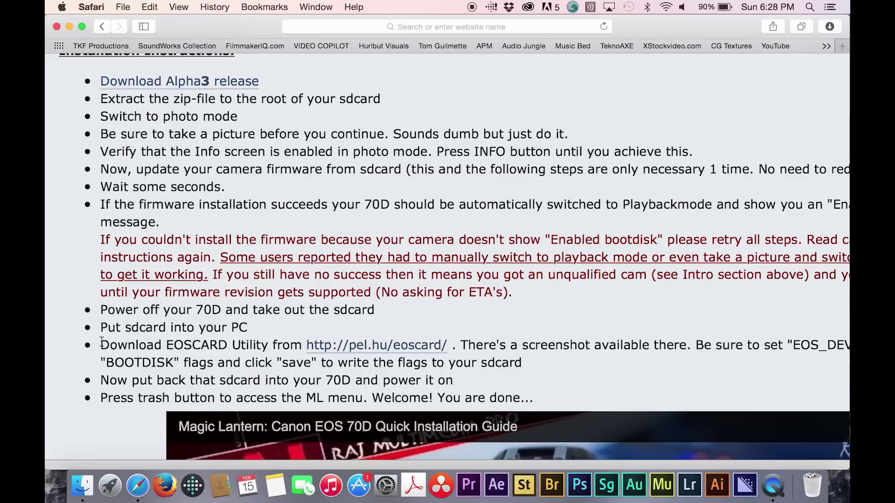
left_click_drag(131, 346, 526, 360)
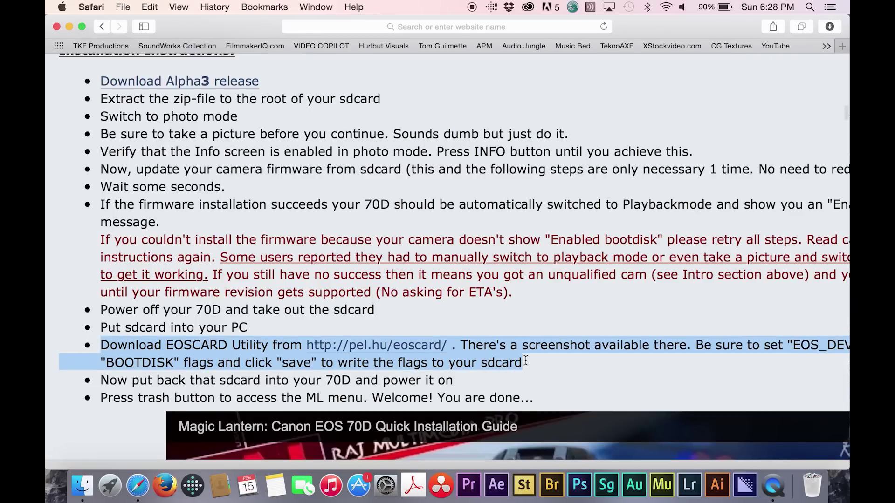
scroll(525, 359, "right", 5)
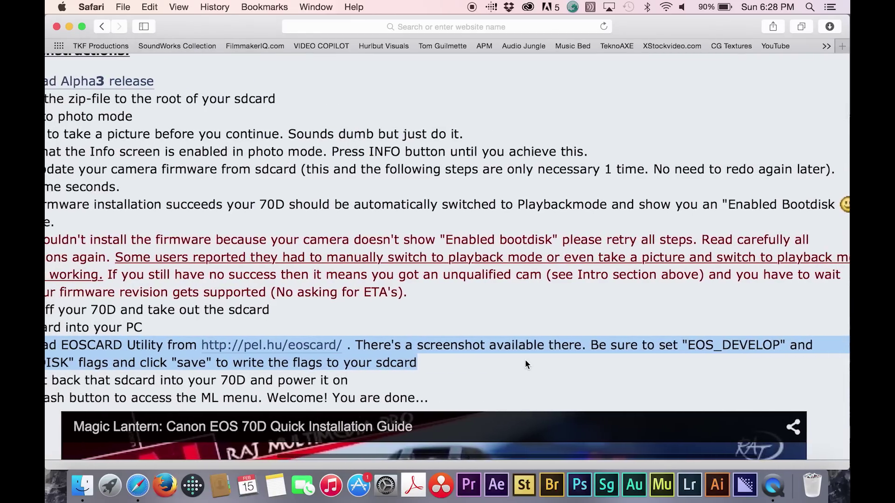
scroll(525, 364, "left", 2)
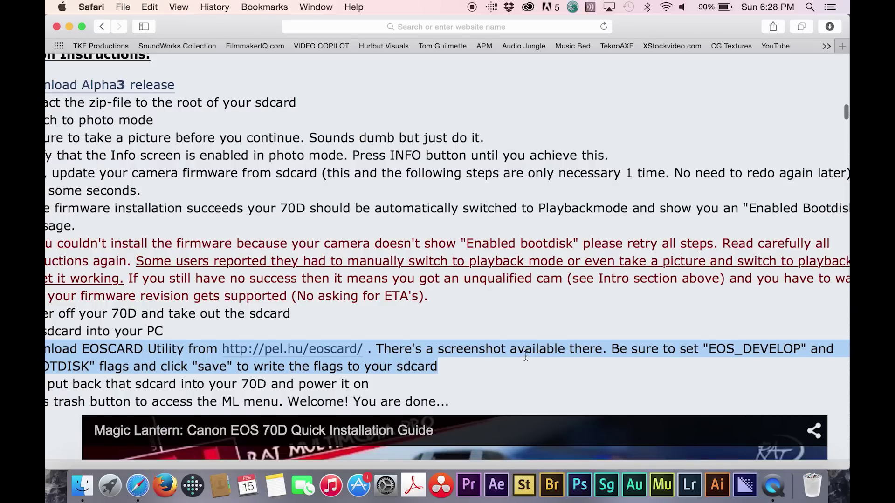
scroll(521, 357, "down", 3)
scroll(524, 358, "down", 2)
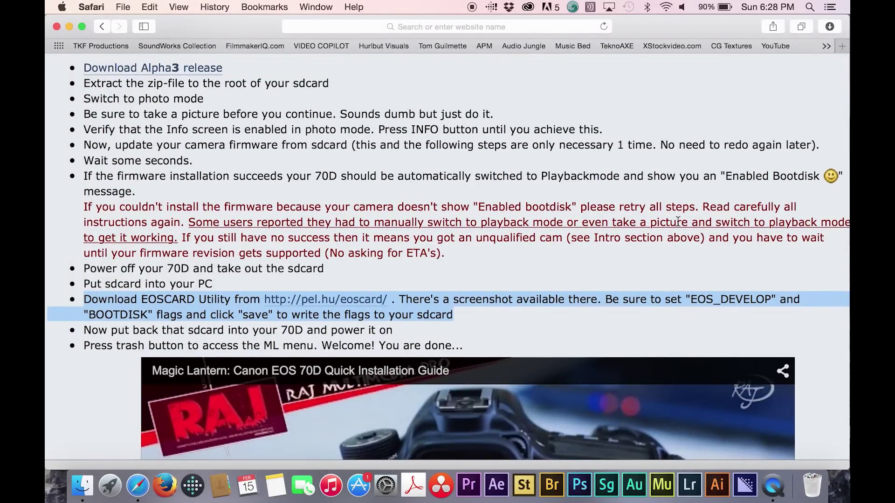
scroll(678, 221, "down", 3)
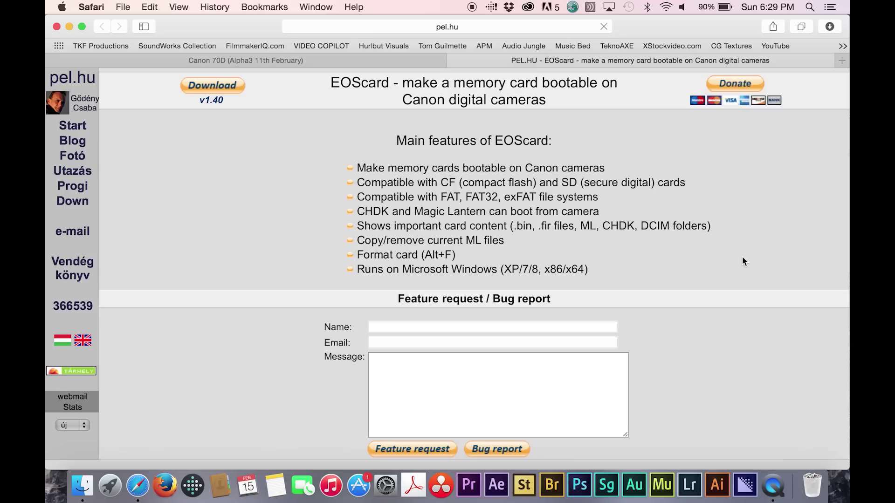
scroll(742, 257, "down", 5)
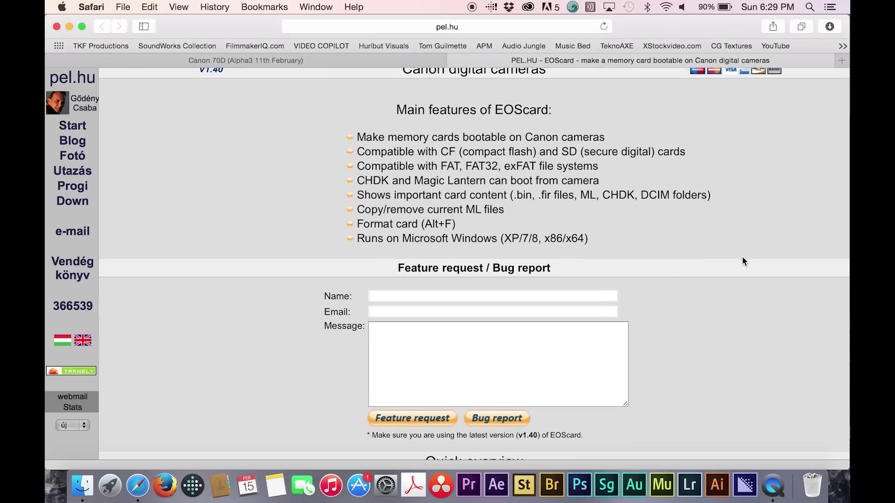
scroll(742, 258, "down", 5)
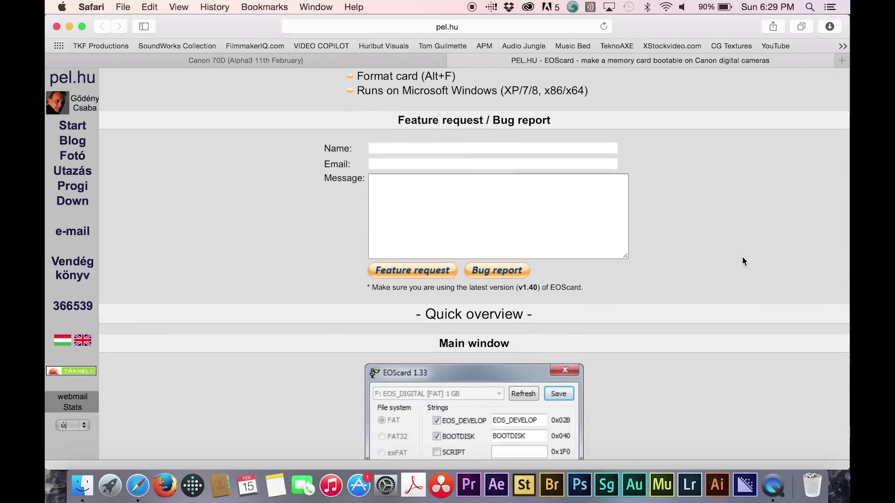
scroll(742, 257, "down", 6)
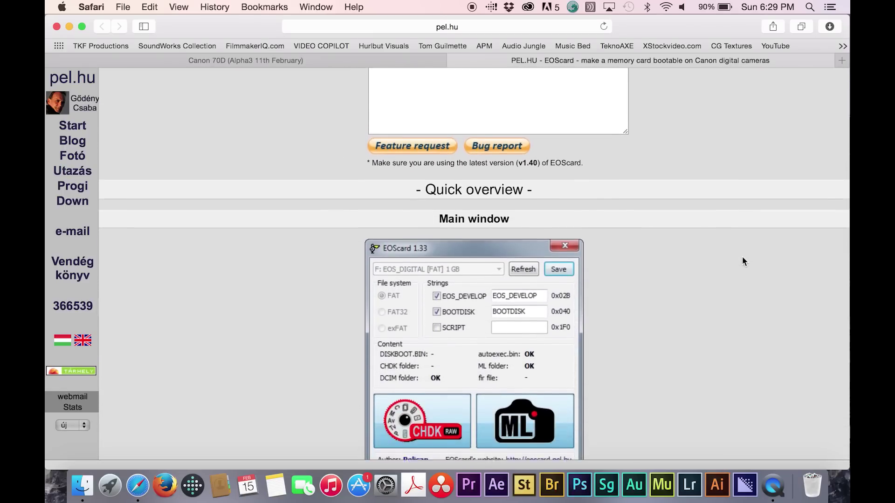
scroll(742, 257, "down", 5)
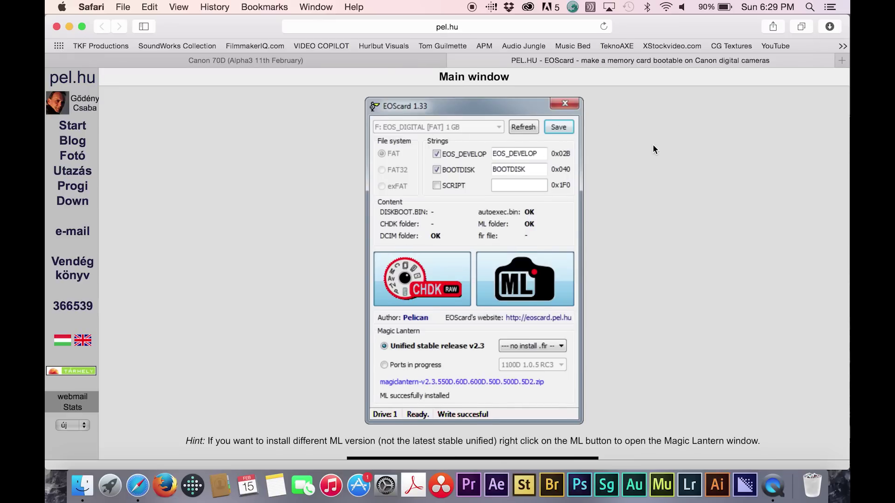
scroll(653, 145, "down", 8)
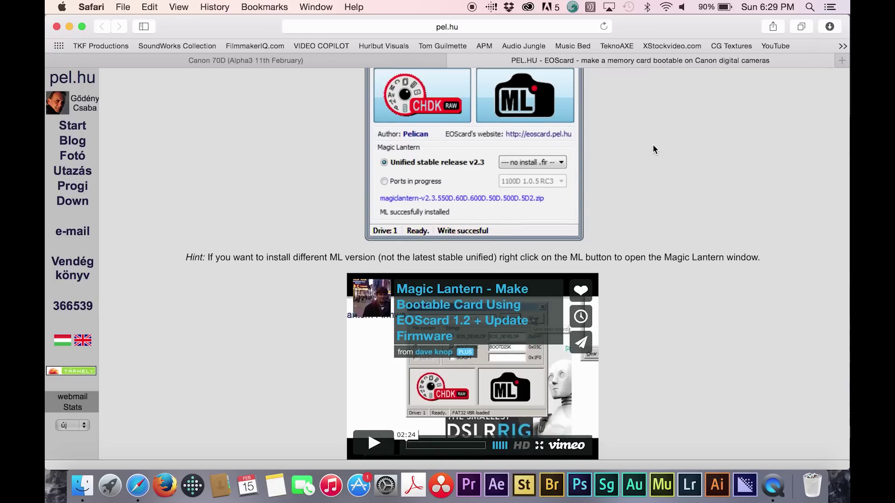
scroll(653, 149, "down", 7)
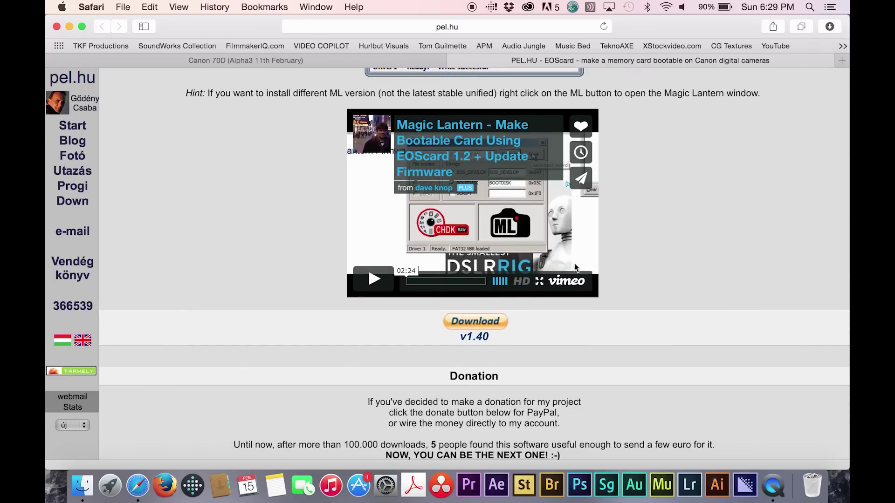
scroll(647, 225, "up", 10)
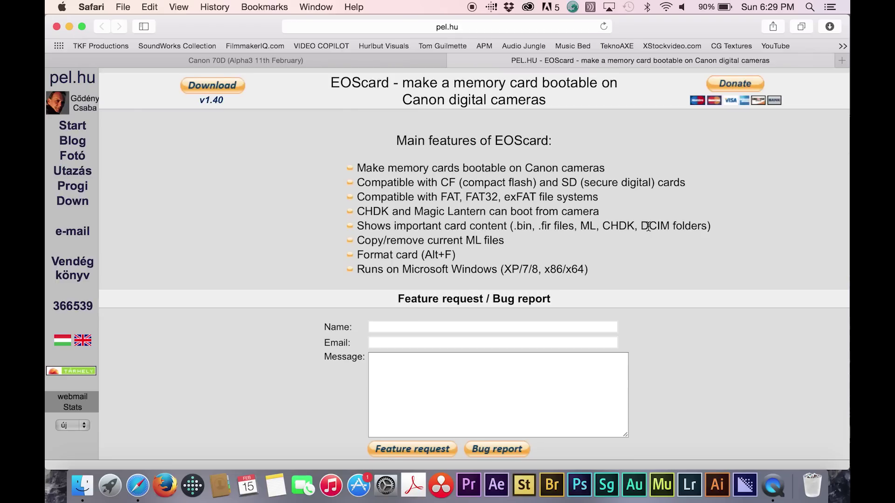
left_click(480, 26)
Step: Search for macboot and open the MacBoot card preparer page on zenoshrdlu.com
type("macboot")
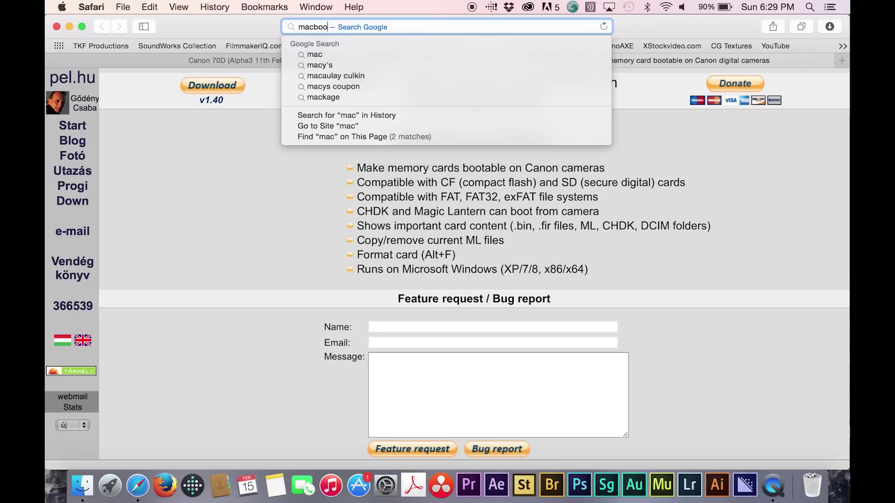
key("Return")
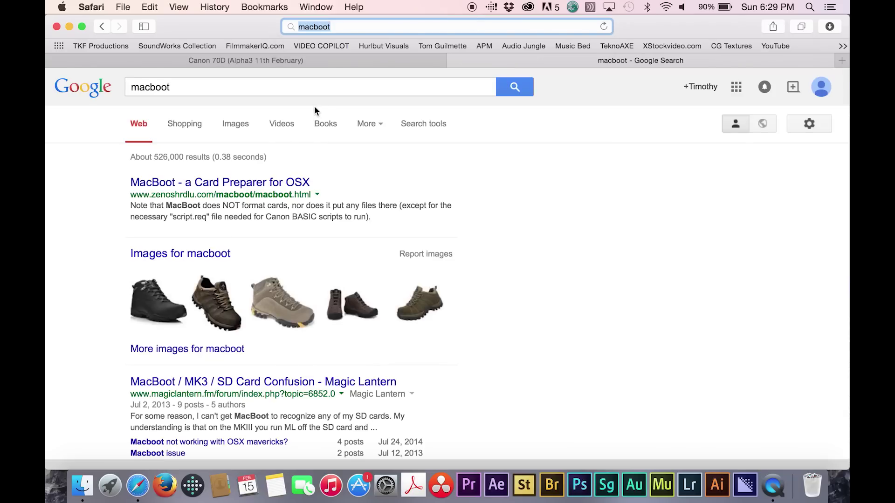
left_click(263, 185)
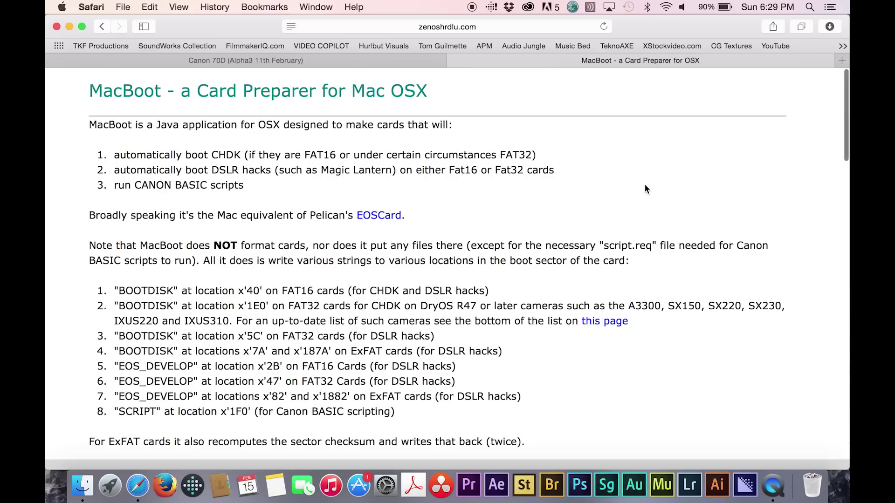
Step: Scroll to the Mountain Lion and Mavericks note and download its root-access script zip
scroll(645, 188, "down", 3)
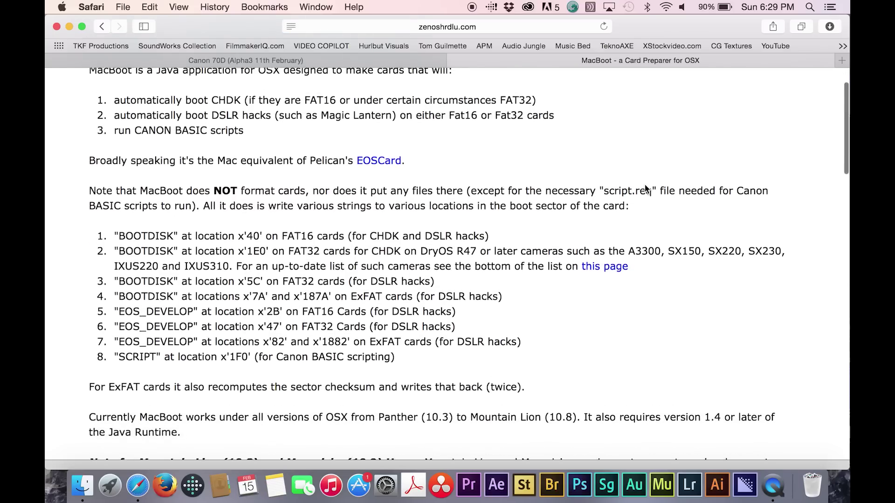
scroll(645, 188, "down", 5)
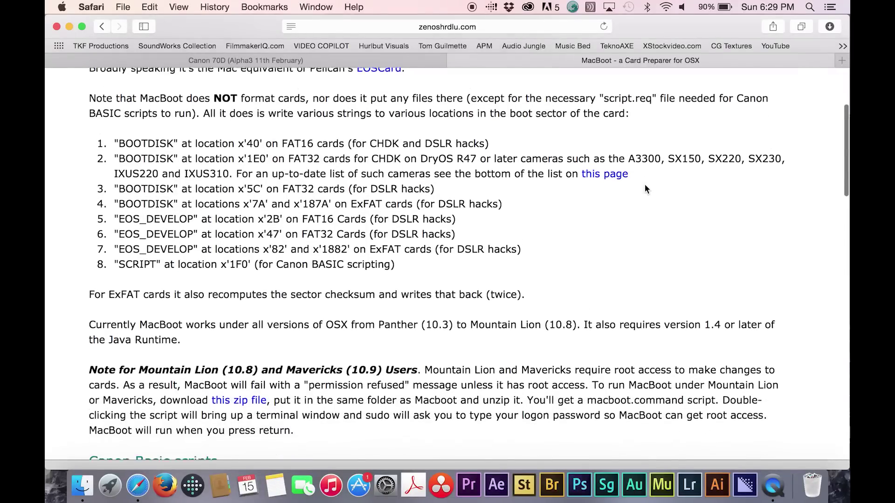
scroll(645, 187, "down", 6)
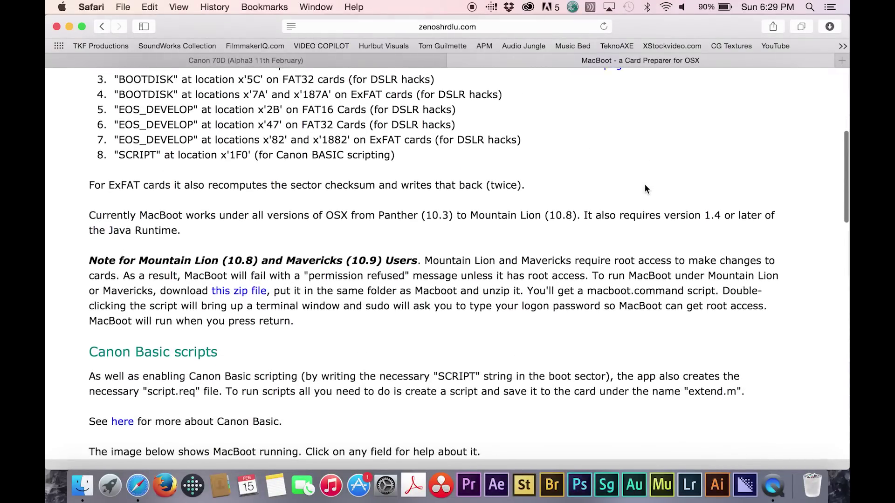
scroll(645, 188, "down", 5)
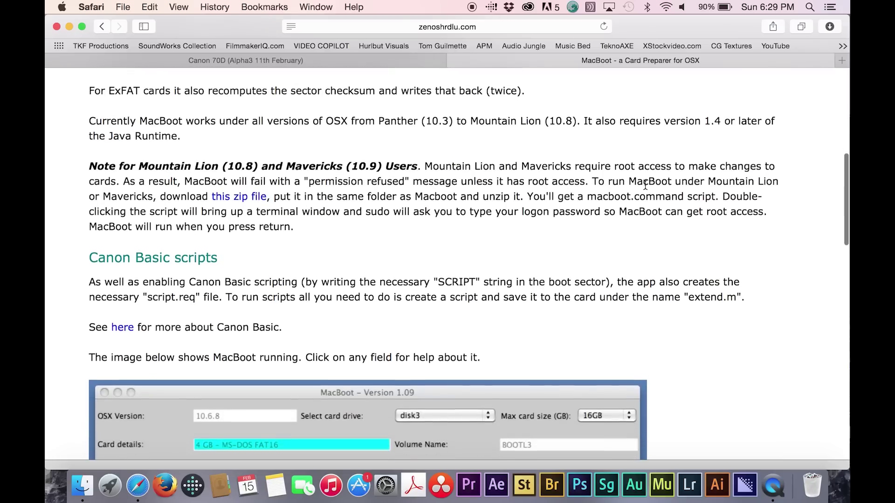
scroll(645, 186, "down", 1)
scroll(645, 187, "down", 2)
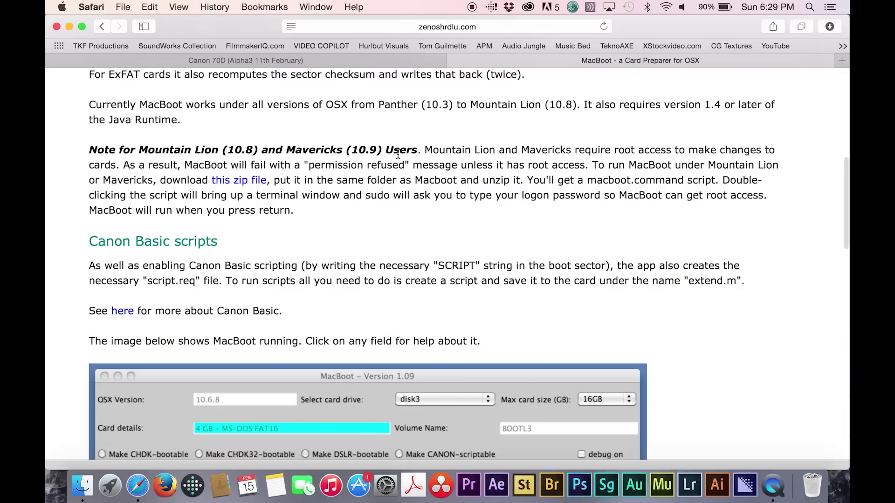
left_click(250, 180)
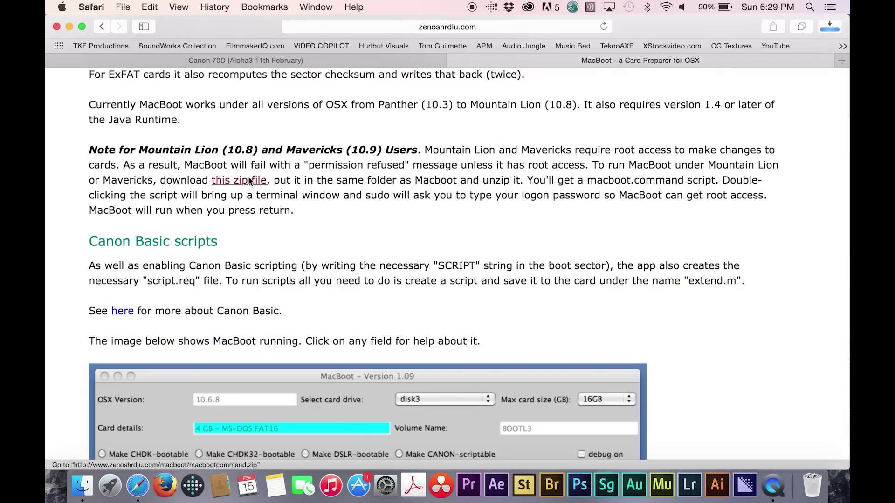
Step: Scroll the MacBoot page down to its Version History, then minimize Safari
scroll(413, 238, "down", 5)
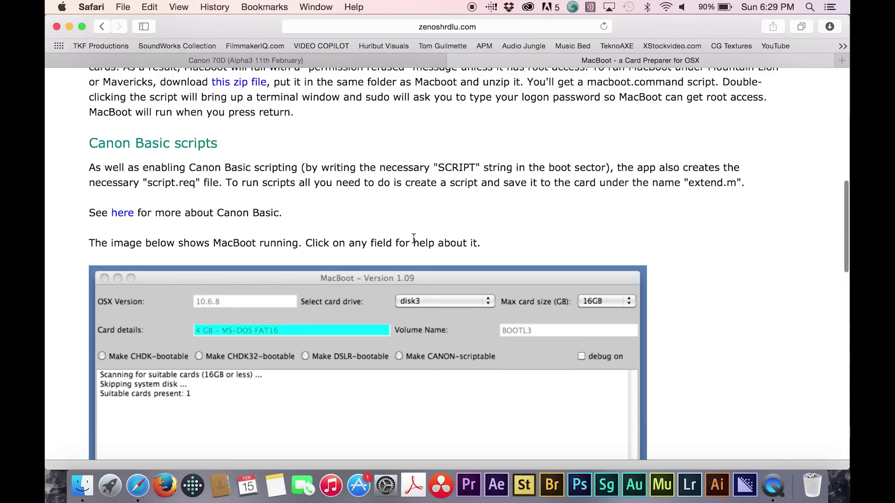
scroll(413, 238, "down", 6)
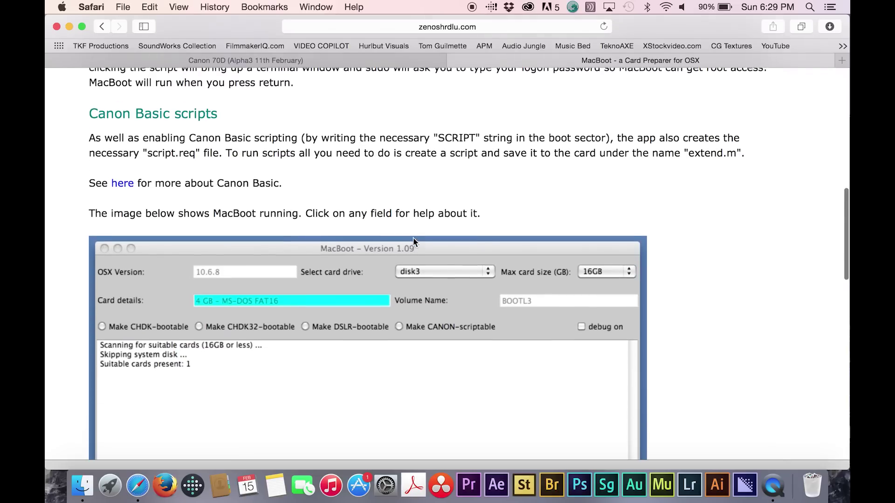
scroll(414, 242, "down", 3)
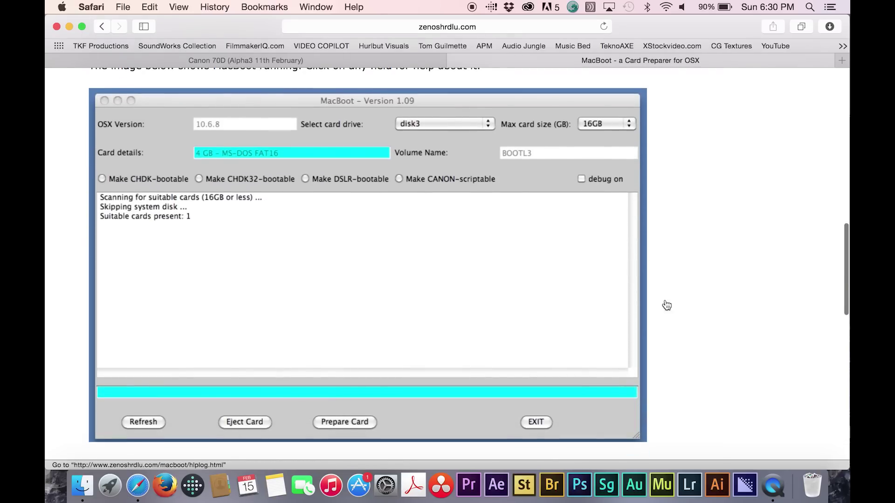
scroll(667, 305, "down", 12)
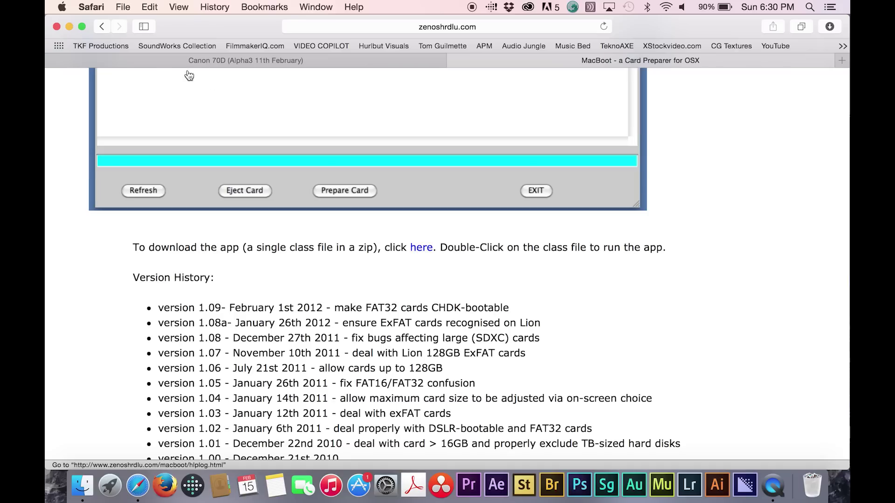
left_click(70, 27)
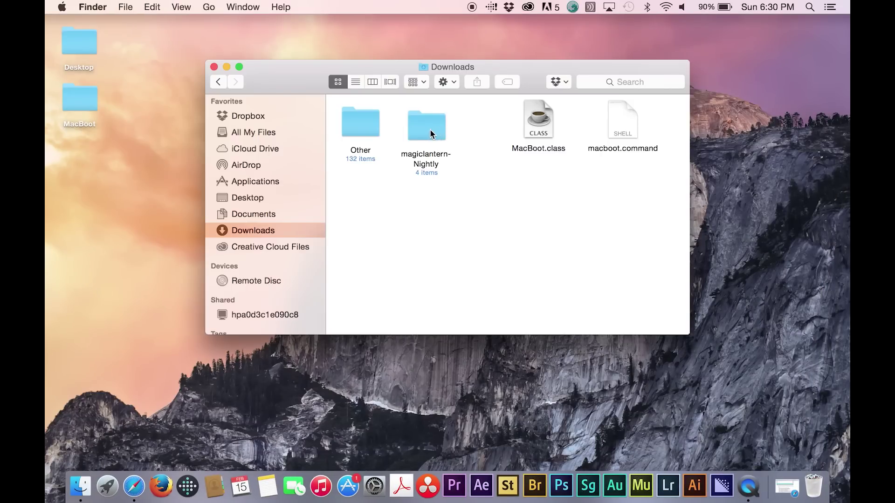
Step: Arrange the Downloads and CANON Finder windows side by side
left_click(430, 129)
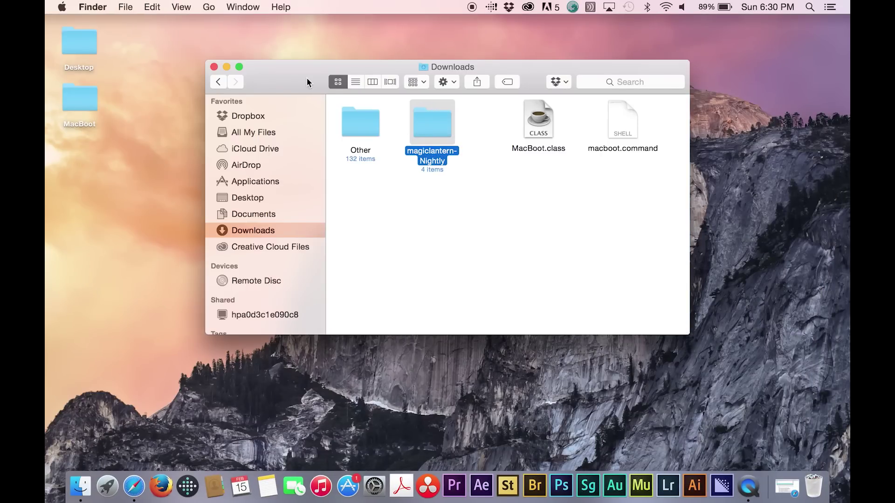
left_click_drag(307, 82, 148, 84)
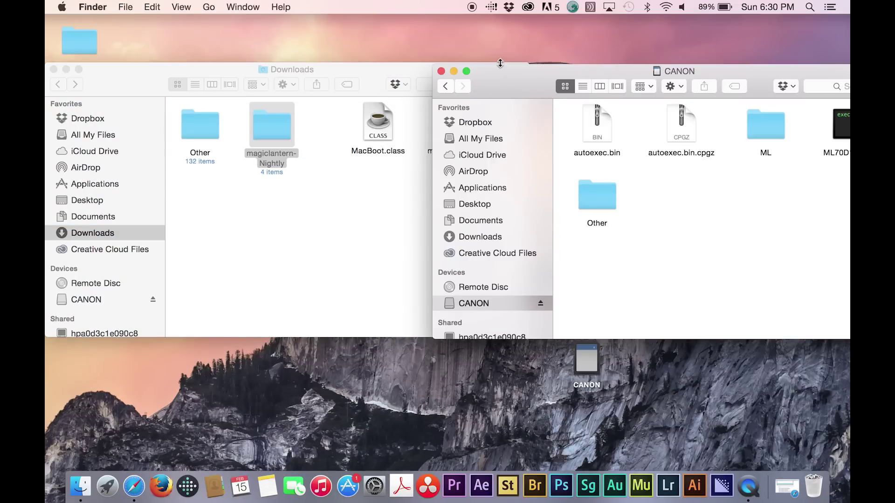
left_click_drag(505, 77, 445, 74)
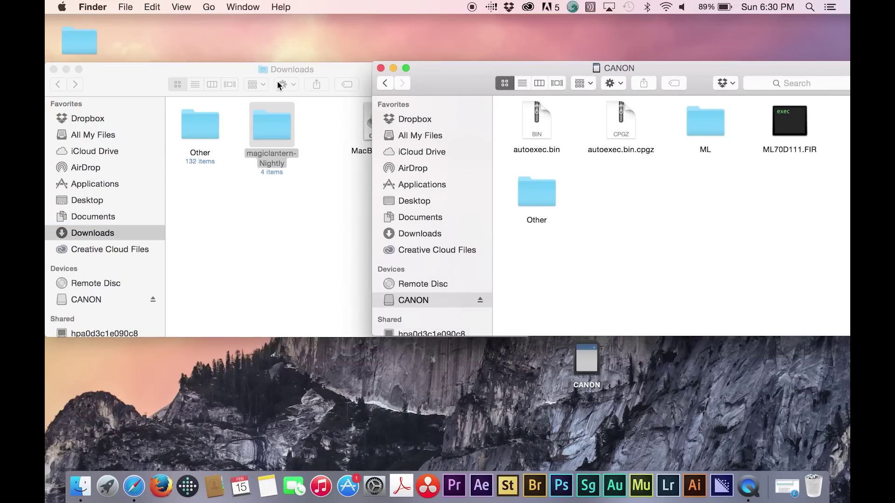
Step: Select MacBoot.class and macboot.command in Downloads and drag them into CANON
left_click(152, 82)
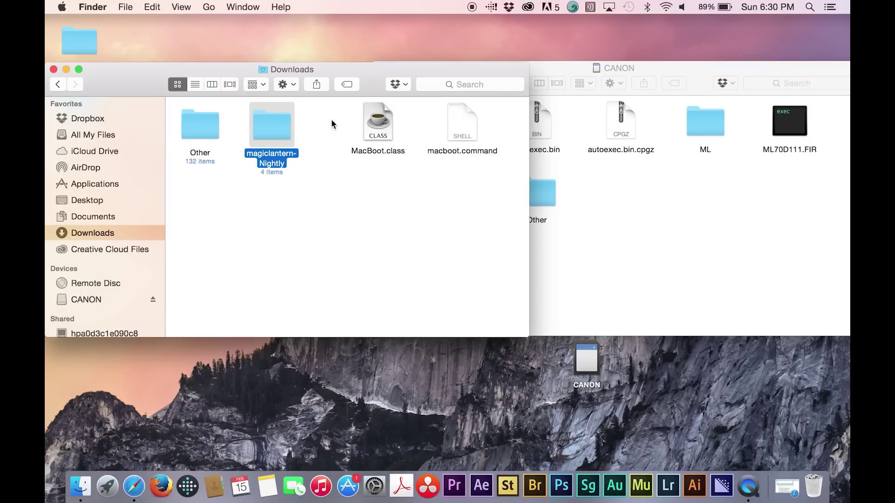
left_click_drag(331, 123, 505, 160)
left_click_drag(463, 132, 707, 184)
Step: Run macboot.command from the CANON card, allow it to open, and enter the account password in Terminal
left_click(688, 278)
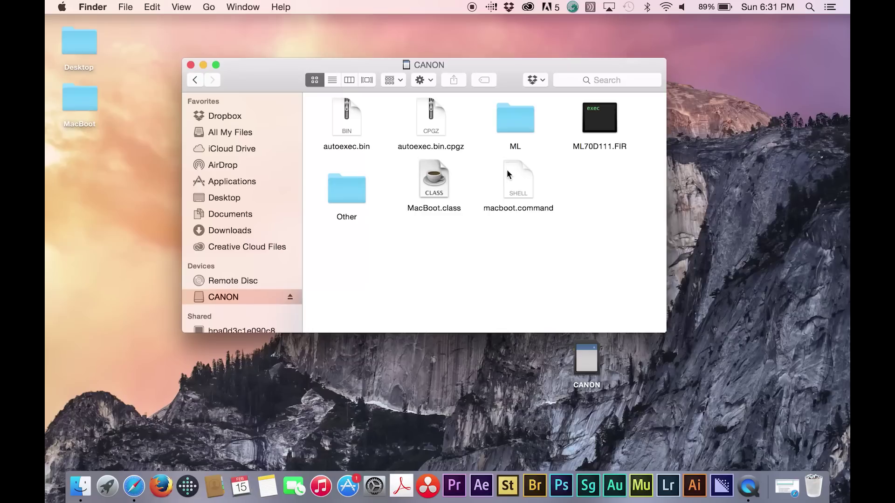
double_click(525, 190)
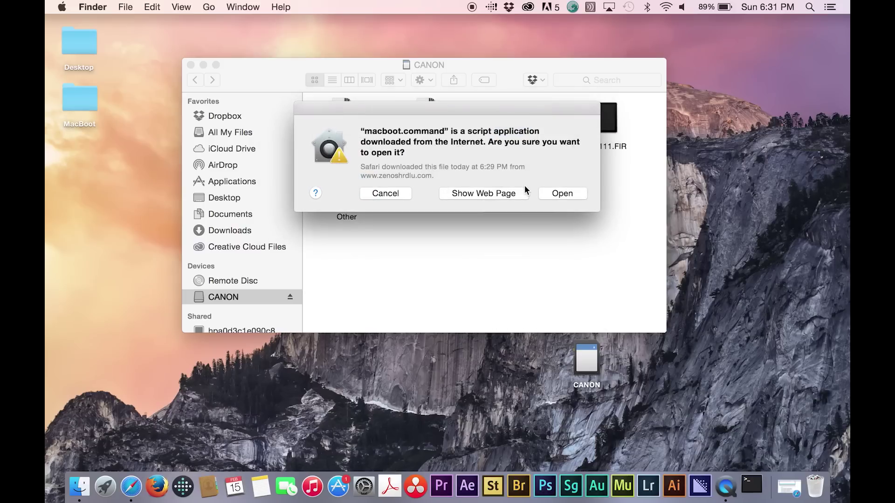
left_click(552, 194)
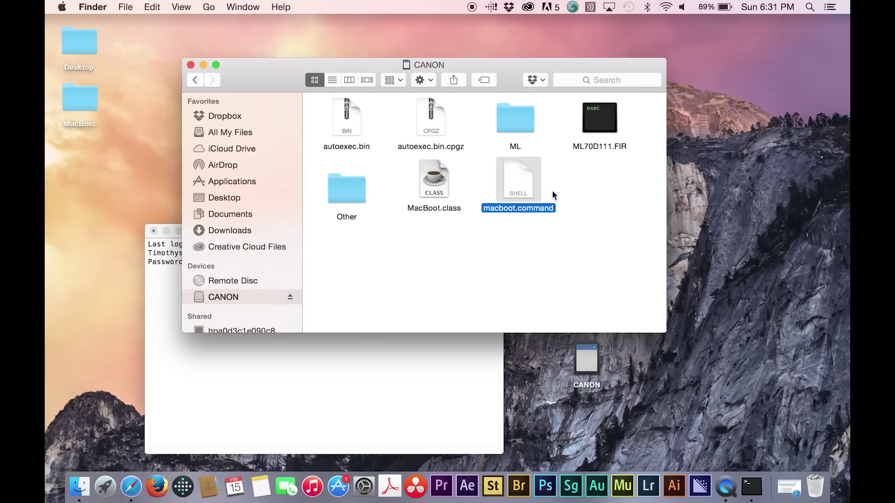
left_click(303, 430)
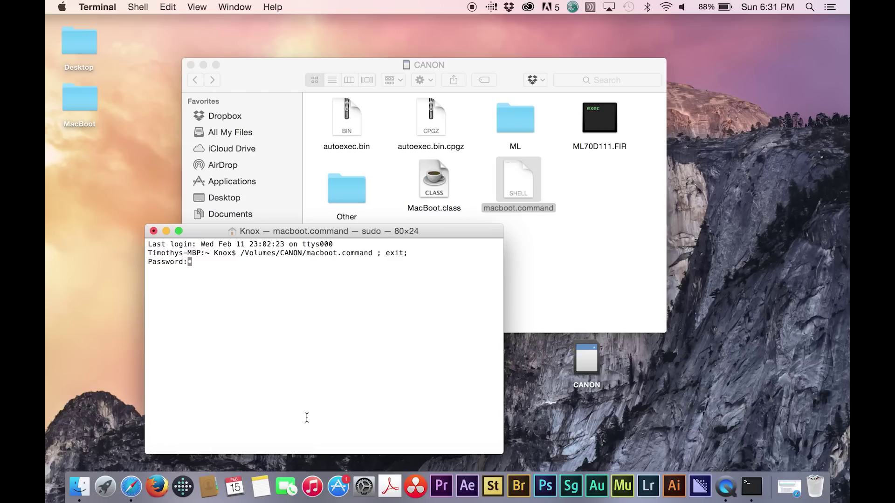
key("Return")
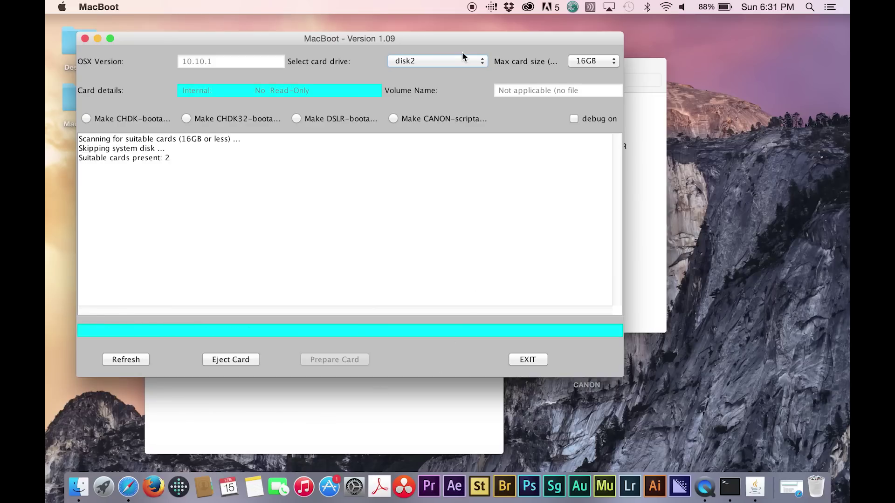
Step: Set Max card size to 128GB and refresh the card scan
left_click(581, 60)
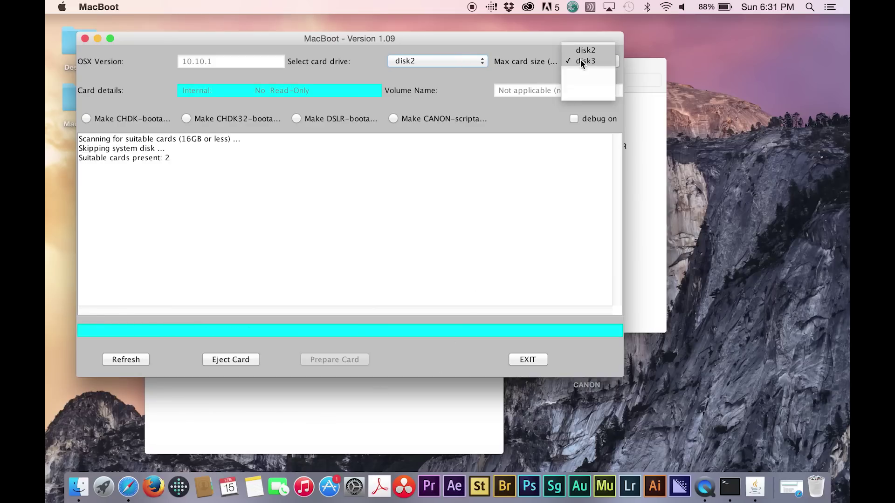
left_click(585, 93)
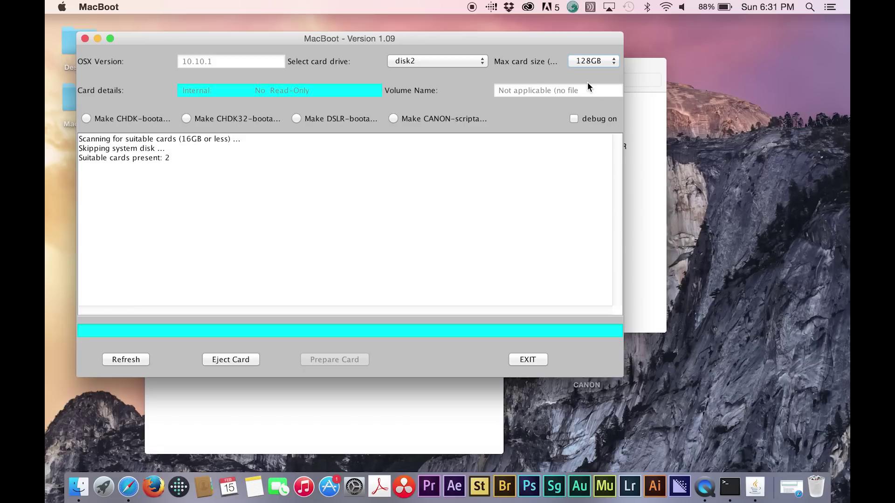
left_click(115, 360)
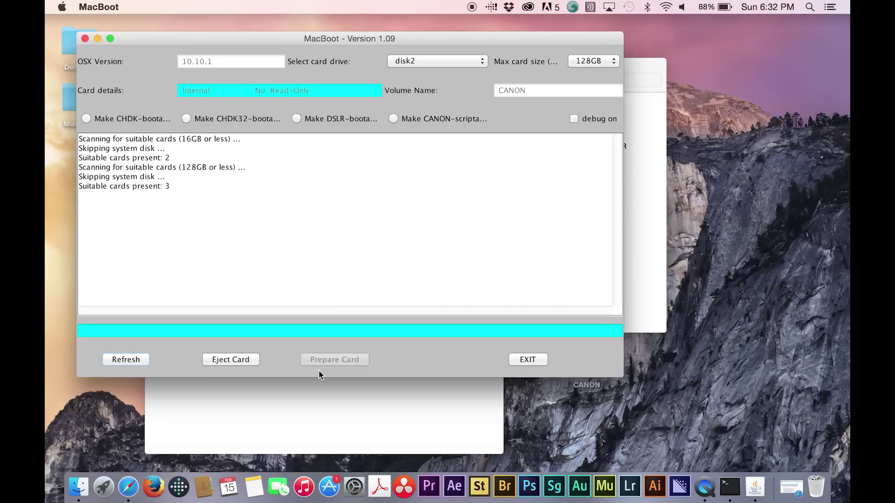
Step: Select disk4, the 32 GB CANON card, and choose Make DSLR-bootable
left_click(421, 61)
left_click(419, 70)
left_click(425, 62)
left_click(427, 75)
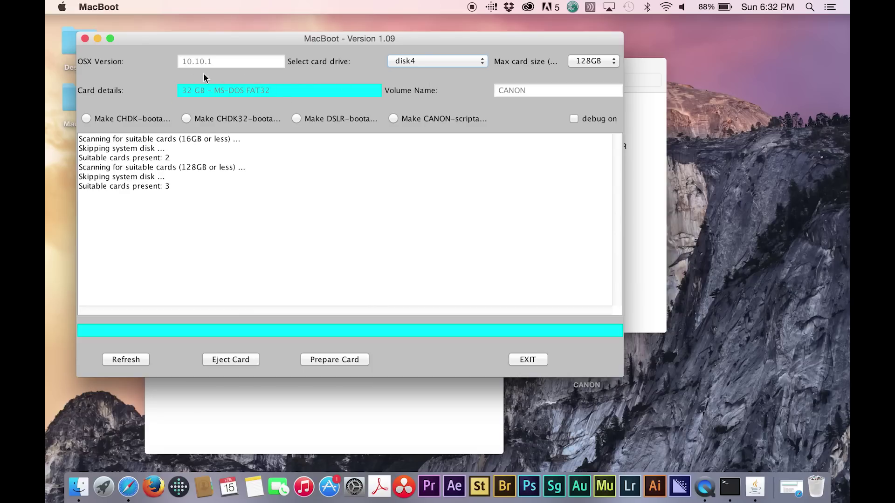
left_click(297, 119)
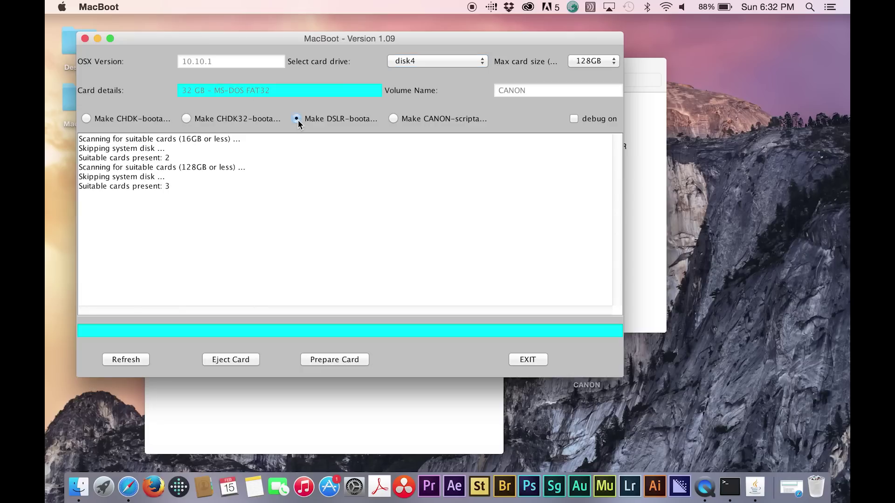